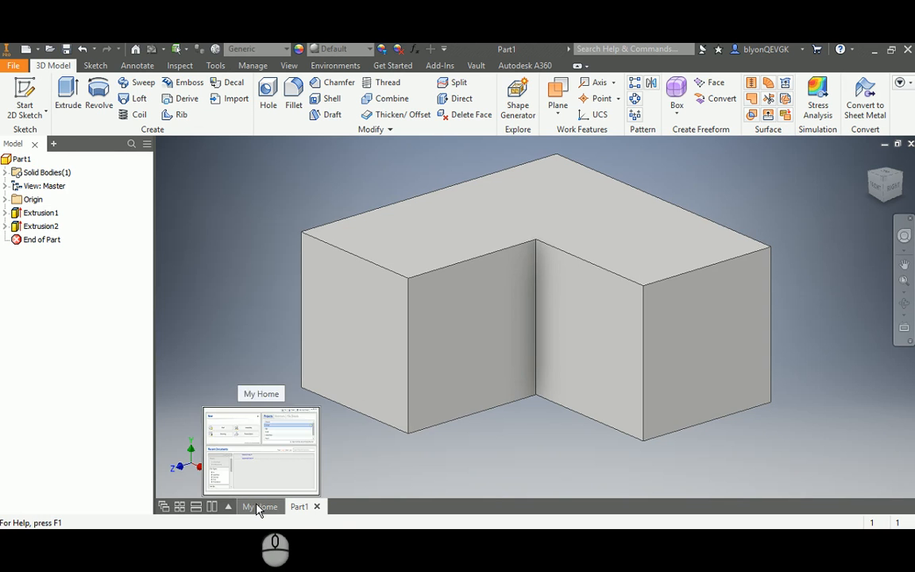
# Step: Create a new part from the English Standard (in).ipt template
pyautogui.click(28, 48)
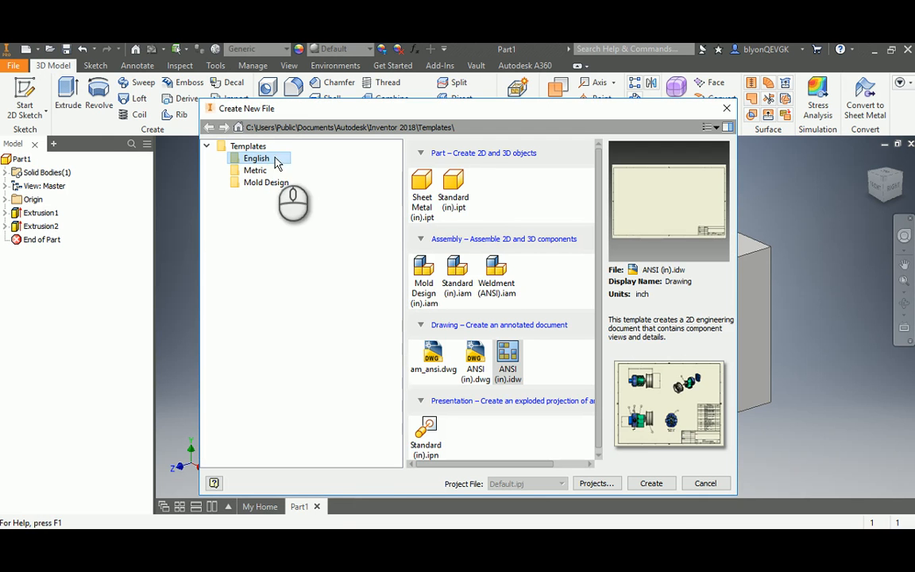
pyautogui.click(459, 184)
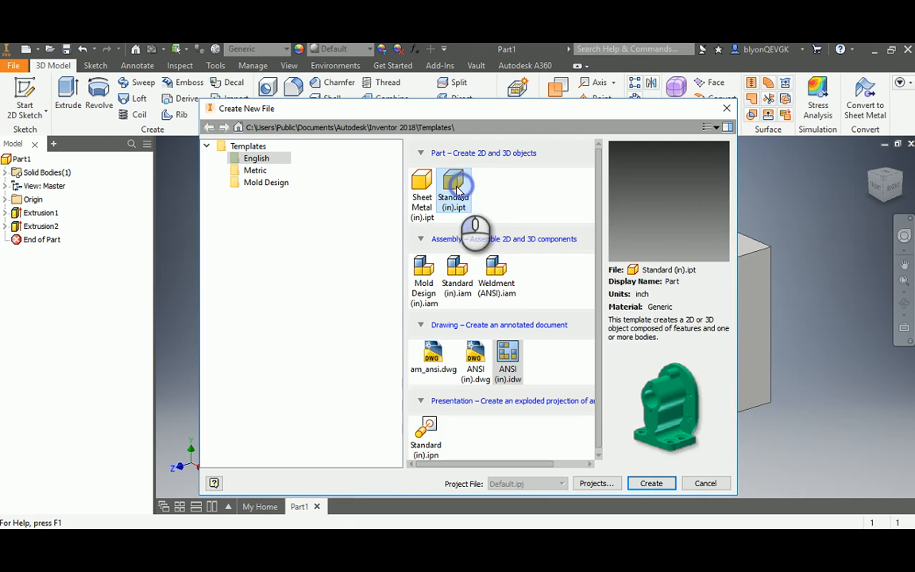
pyautogui.click(653, 484)
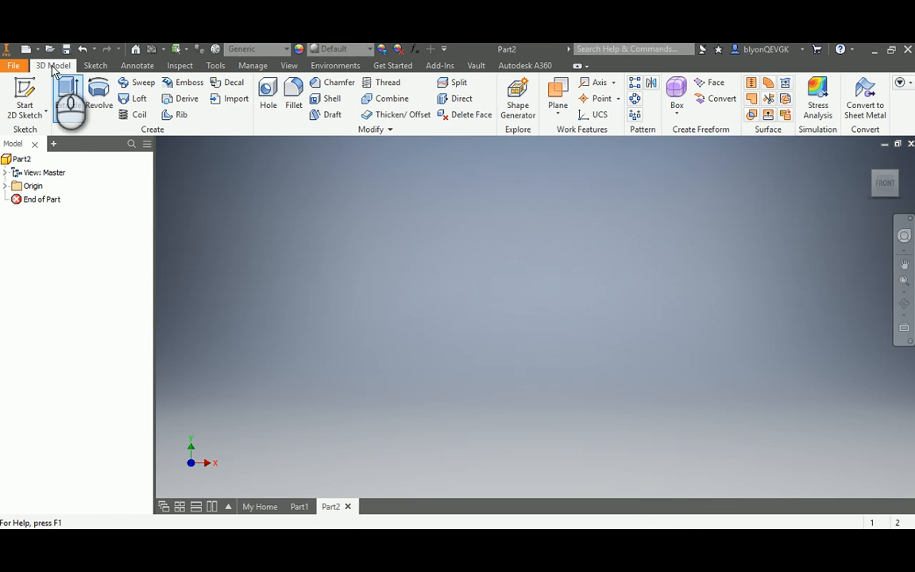
# Step: Sketch a rectangle about 1.14 by 0.55 in on the front plane, with its lower-left corner at the origin
pyautogui.click(23, 92)
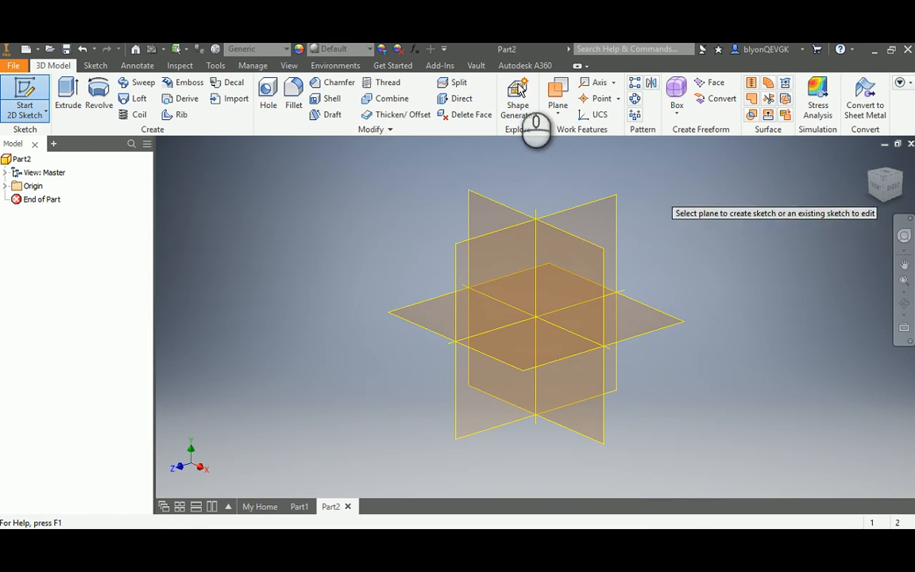
pyautogui.click(476, 216)
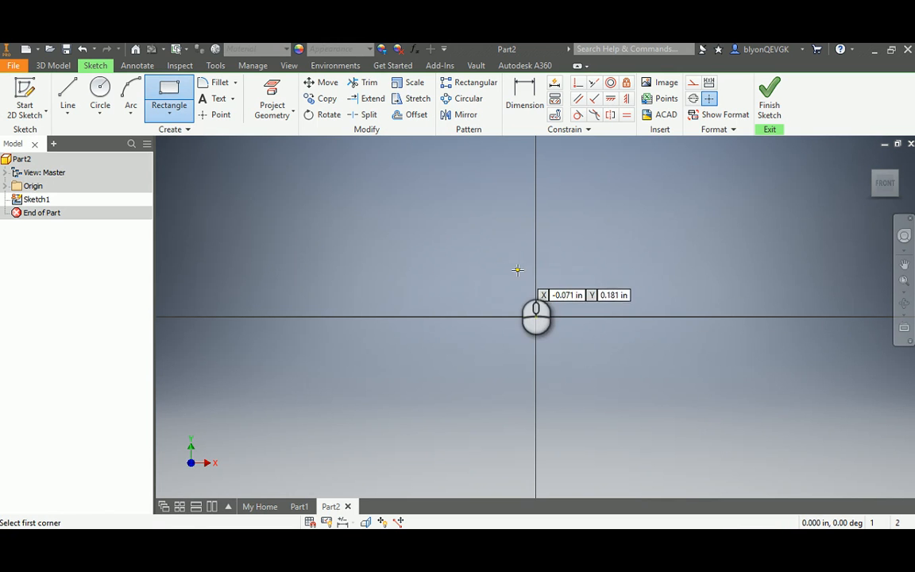
pyautogui.click(535, 316)
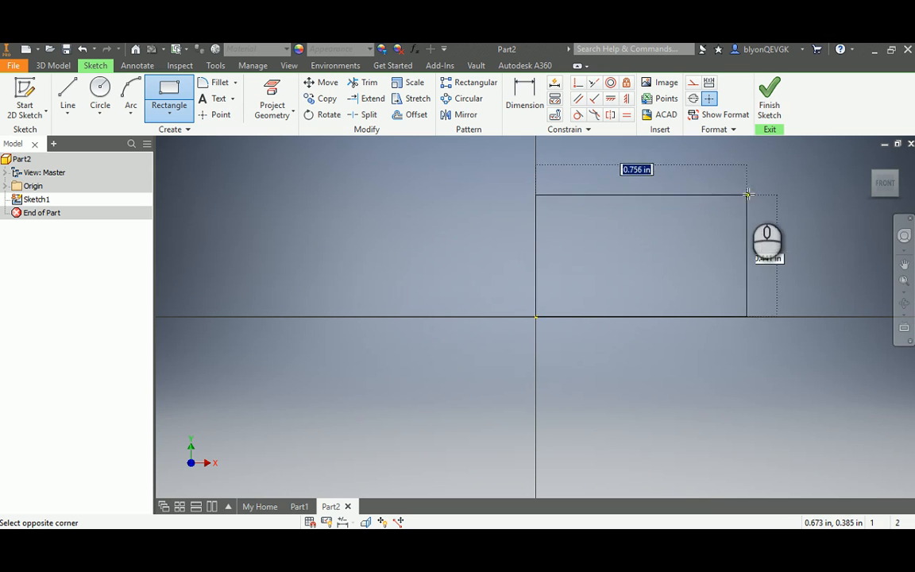
pyautogui.click(839, 169)
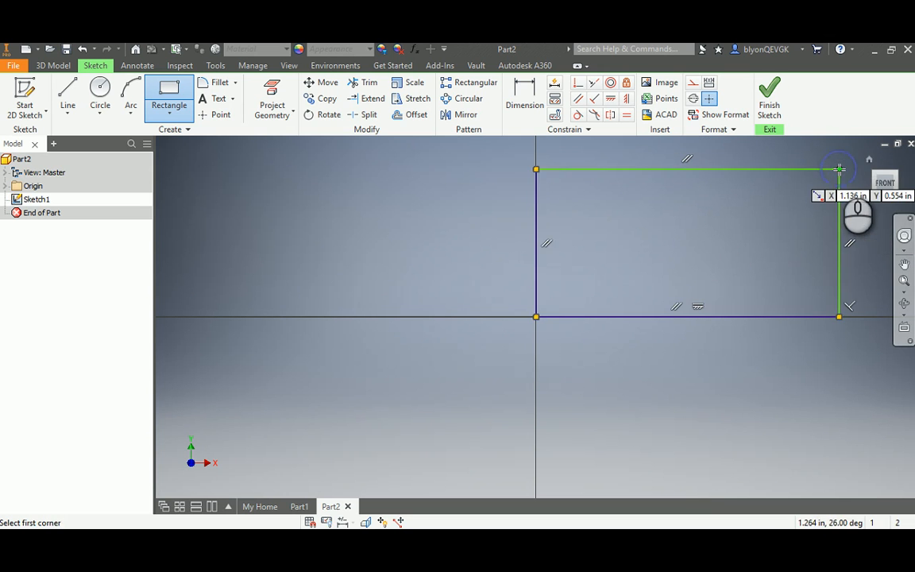
# Step: Dimension the rectangle 1.5 in wide and 0.75 in high
pyautogui.click(523, 90)
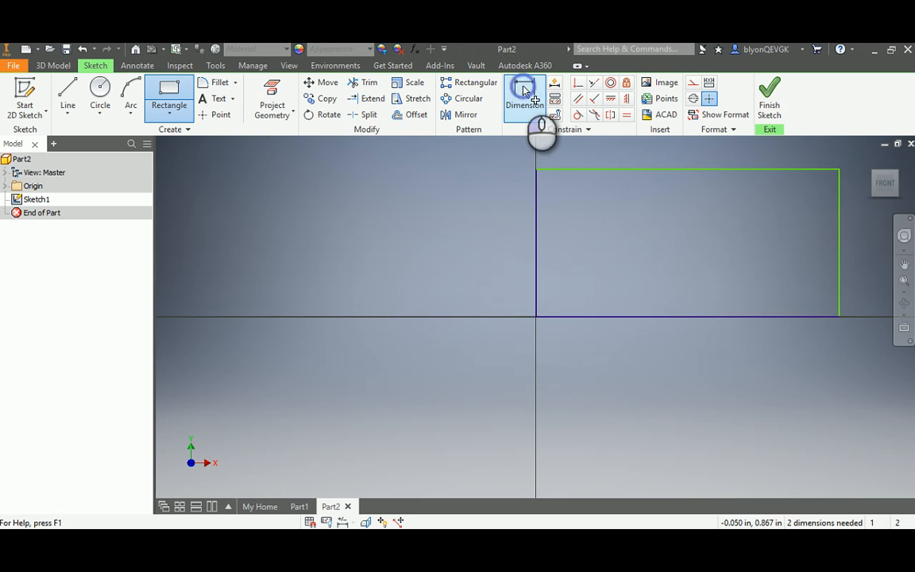
pyautogui.click(692, 170)
pyautogui.click(690, 223)
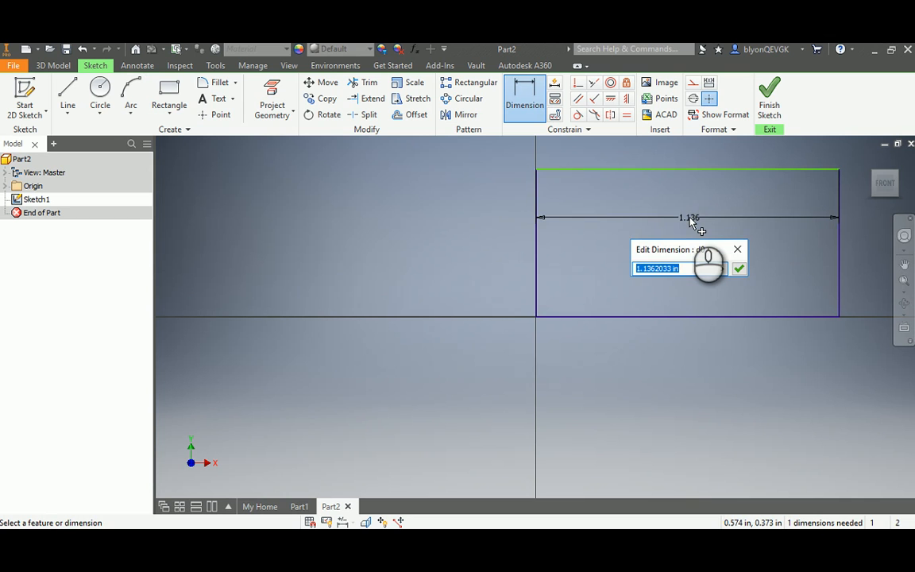
pyautogui.write('1.5')
pyautogui.press('Return')
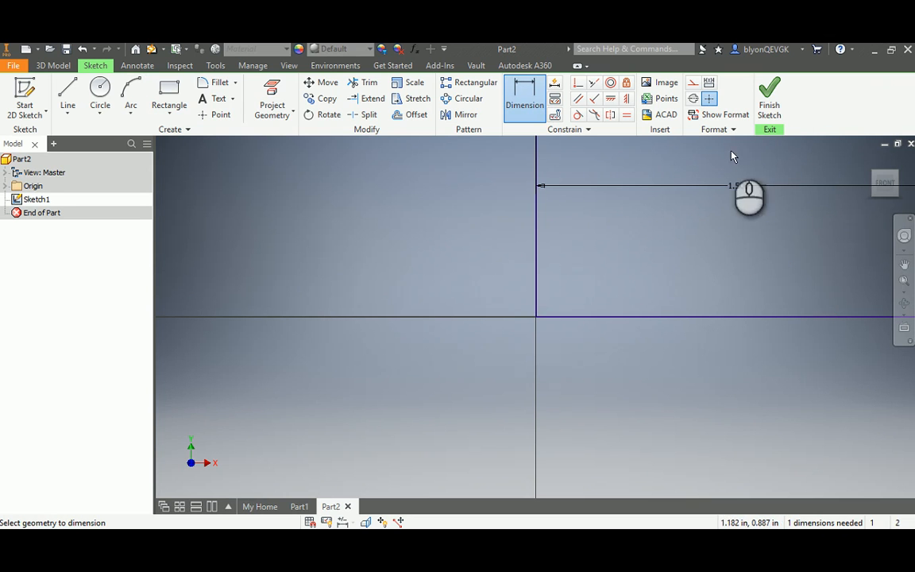
pyautogui.click(904, 282)
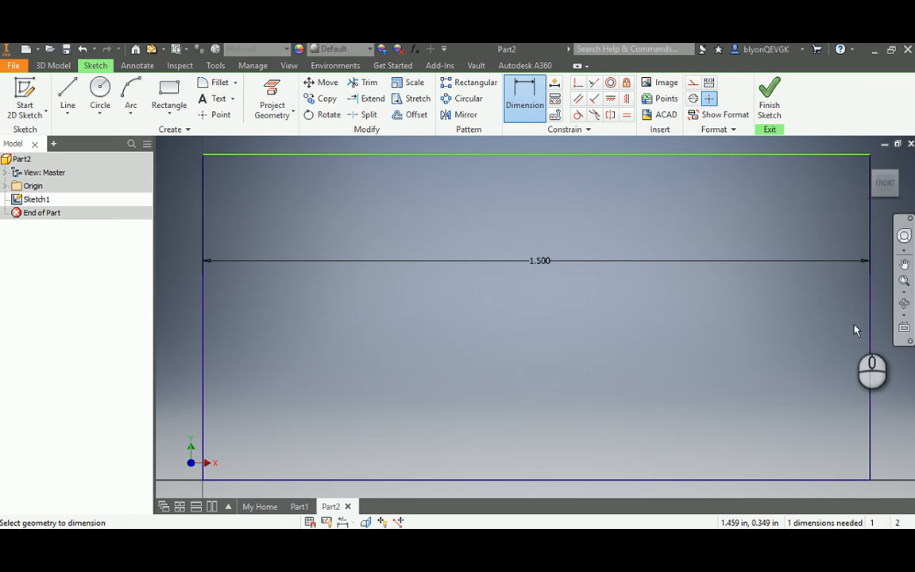
pyautogui.click(869, 326)
pyautogui.click(812, 322)
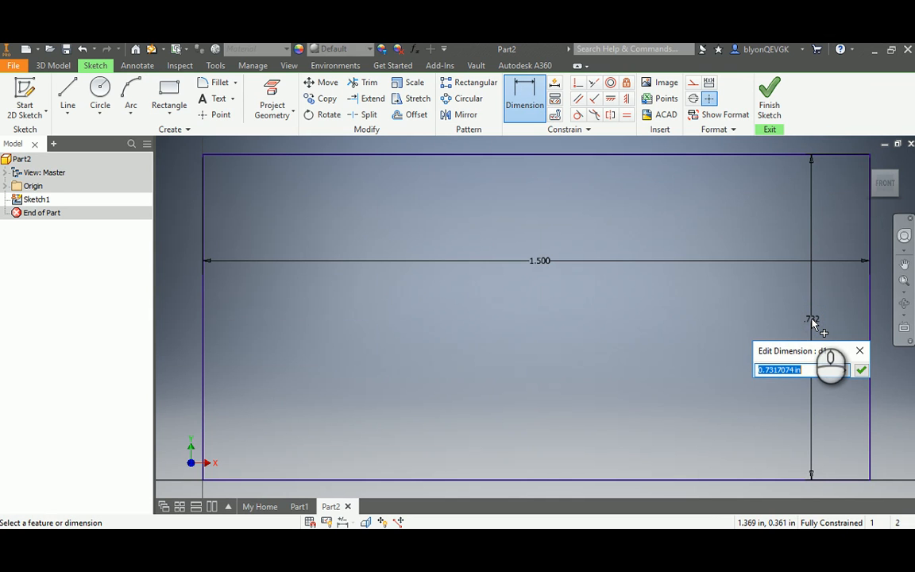
pyautogui.press('Return')
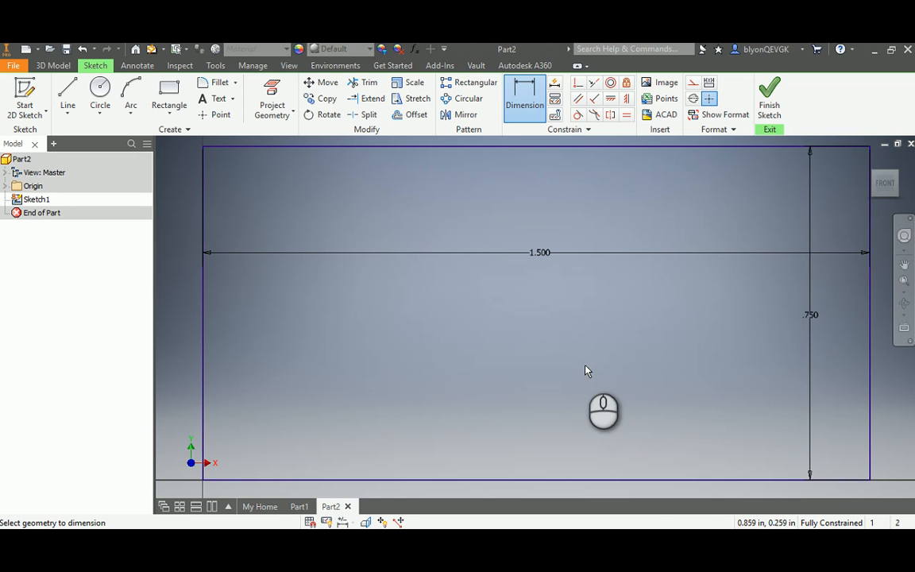
# Step: Finish the sketch and extrude the rectangle 1.5 in toward the front as a solid block
pyautogui.click(771, 98)
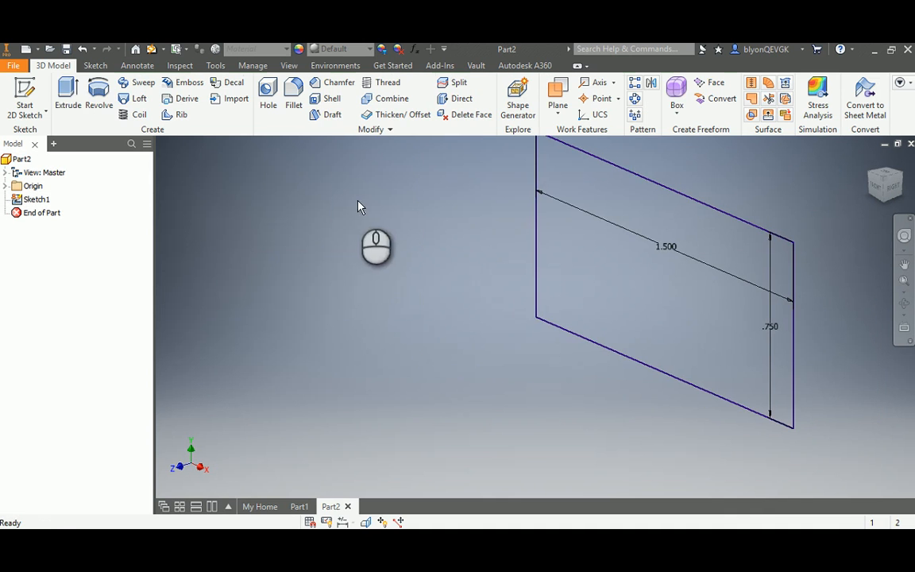
pyautogui.click(69, 97)
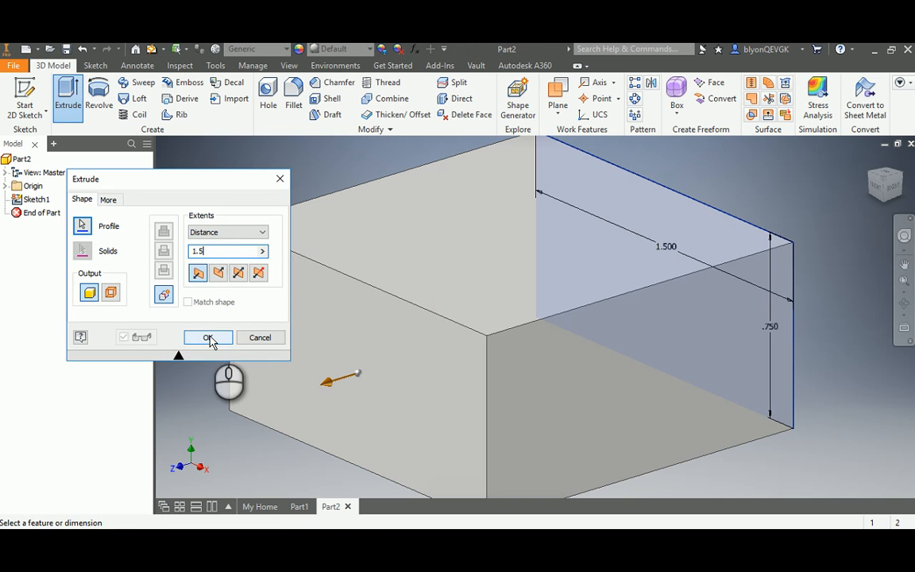
pyautogui.click(208, 338)
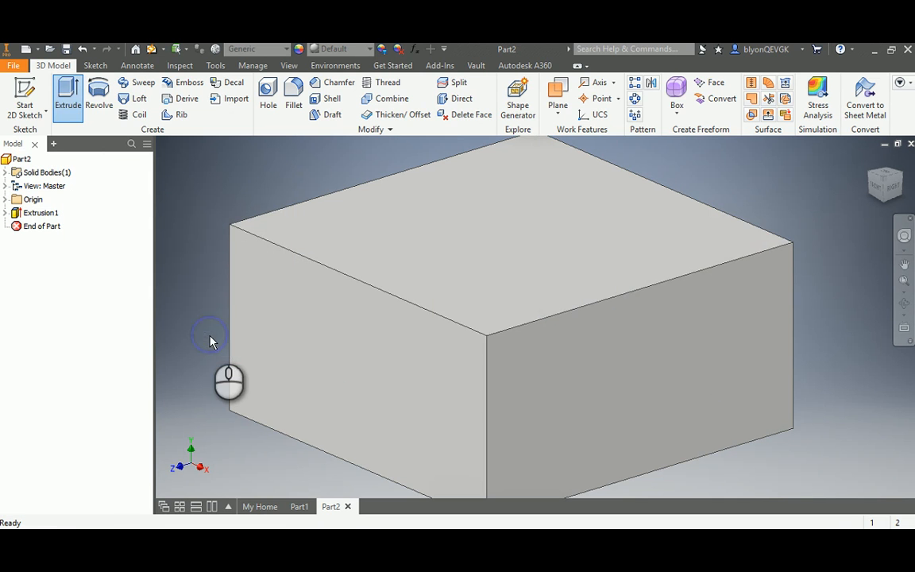
# Step: On the top face of the block in Part2, sketch a rectangle about 0.79 by 0.72 in from the front-right corner
pyautogui.click(299, 507)
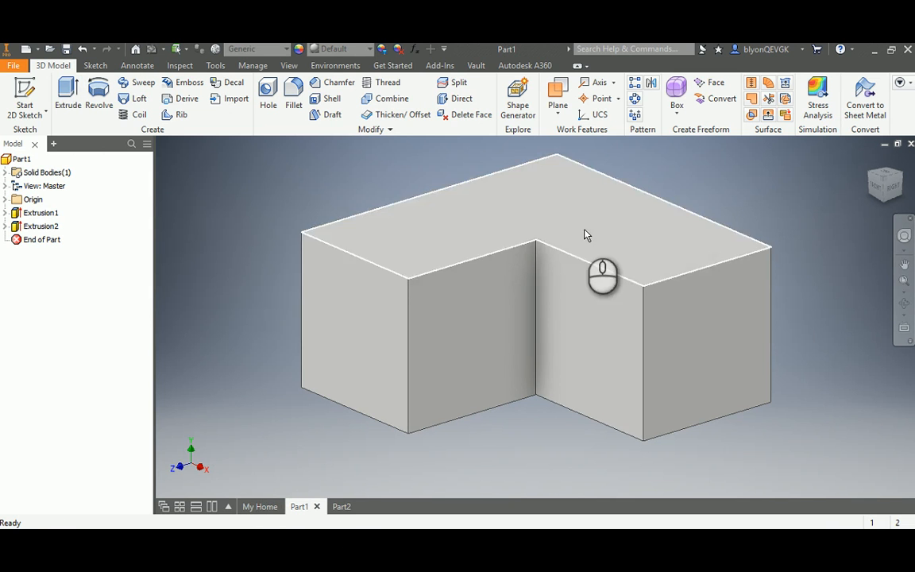
pyautogui.click(342, 507)
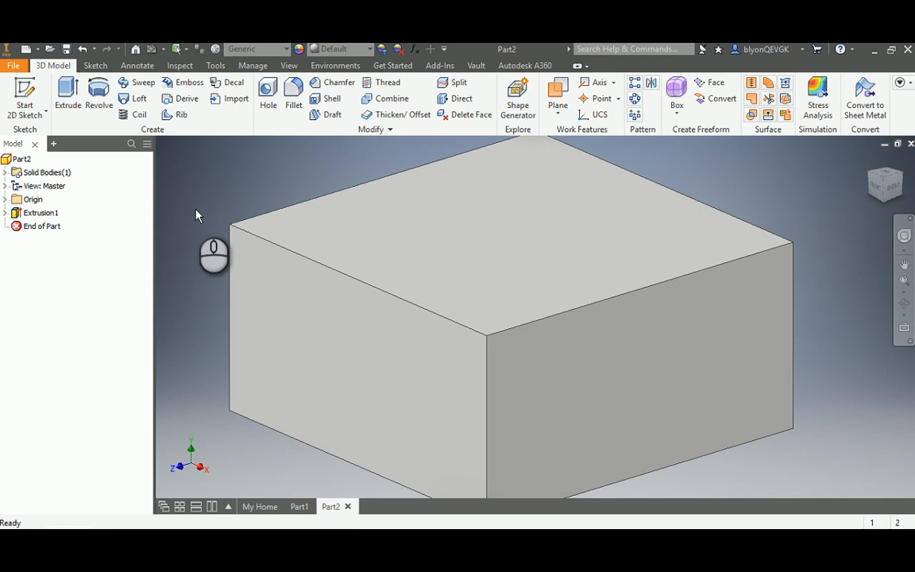
pyautogui.click(24, 93)
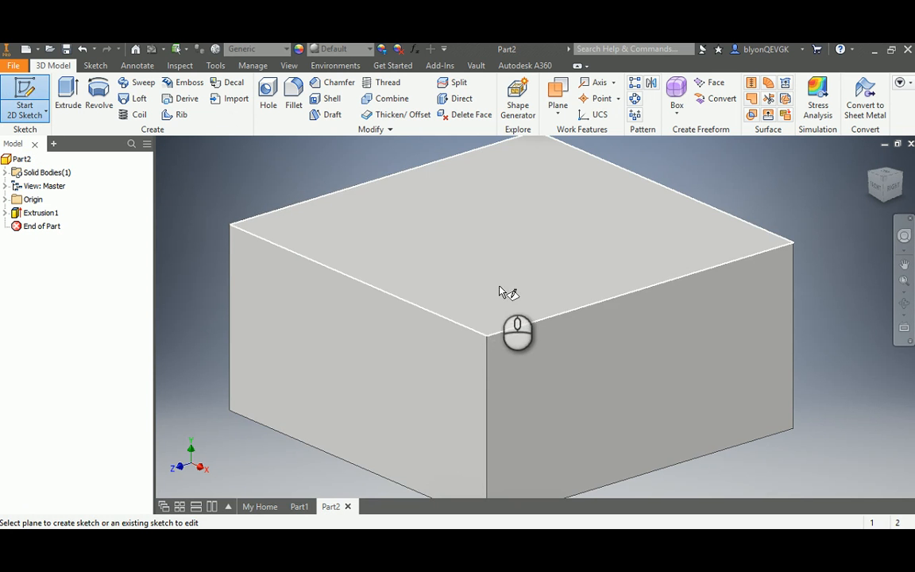
pyautogui.click(902, 163)
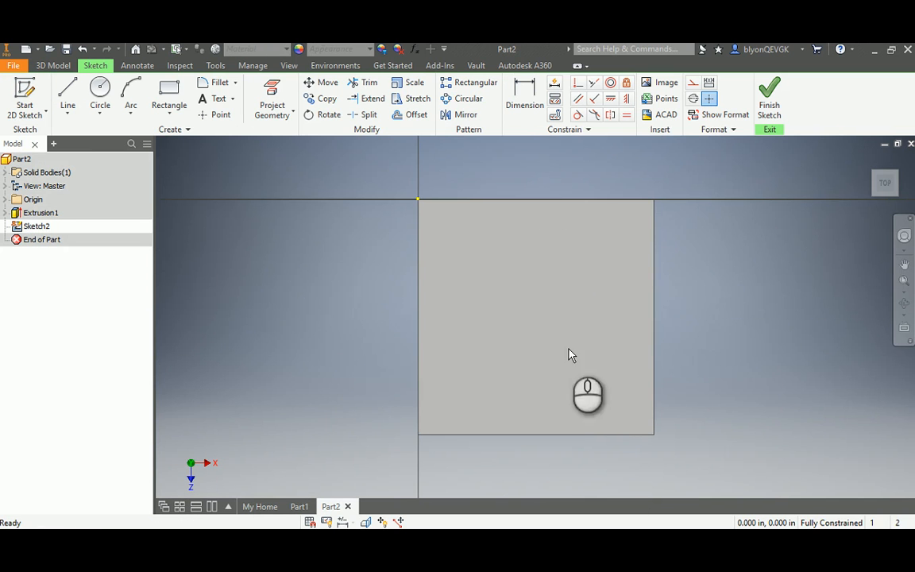
pyautogui.click(173, 89)
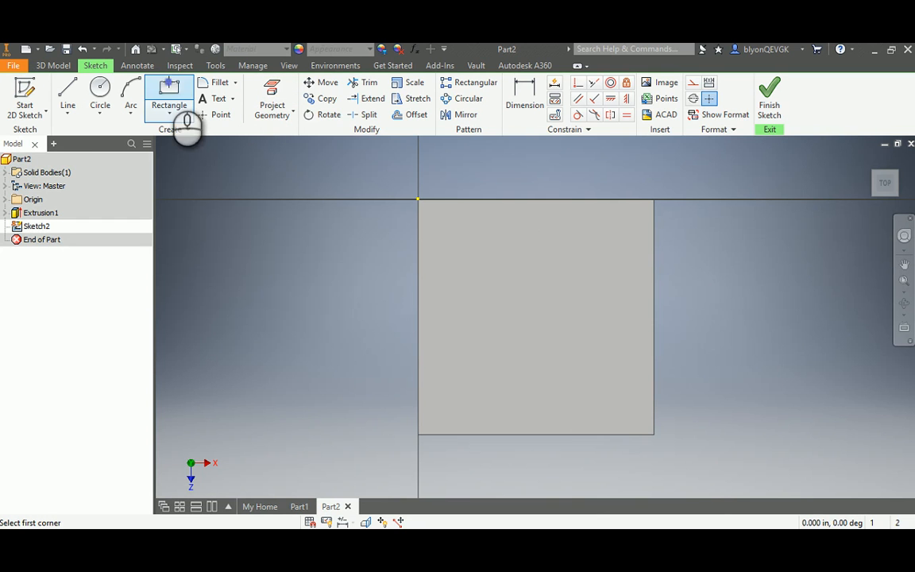
pyautogui.click(655, 434)
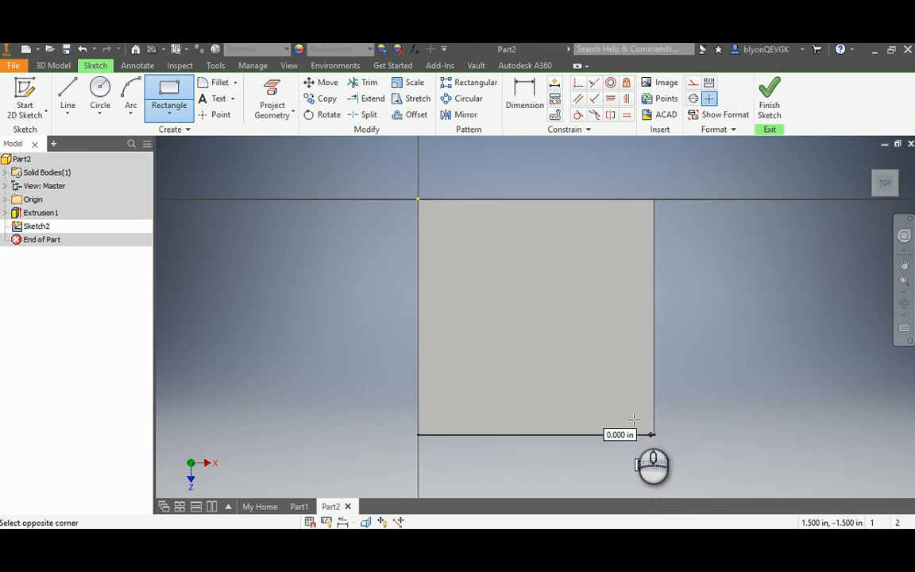
pyautogui.click(530, 322)
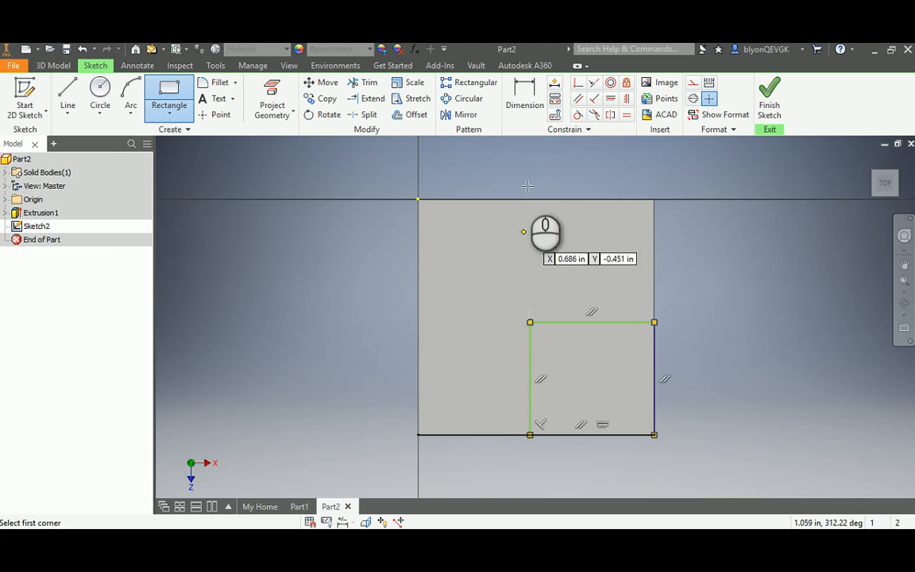
# Step: Dimension the corner rectangle's width and depth to 0.75 in each
pyautogui.click(526, 101)
pyautogui.click(594, 324)
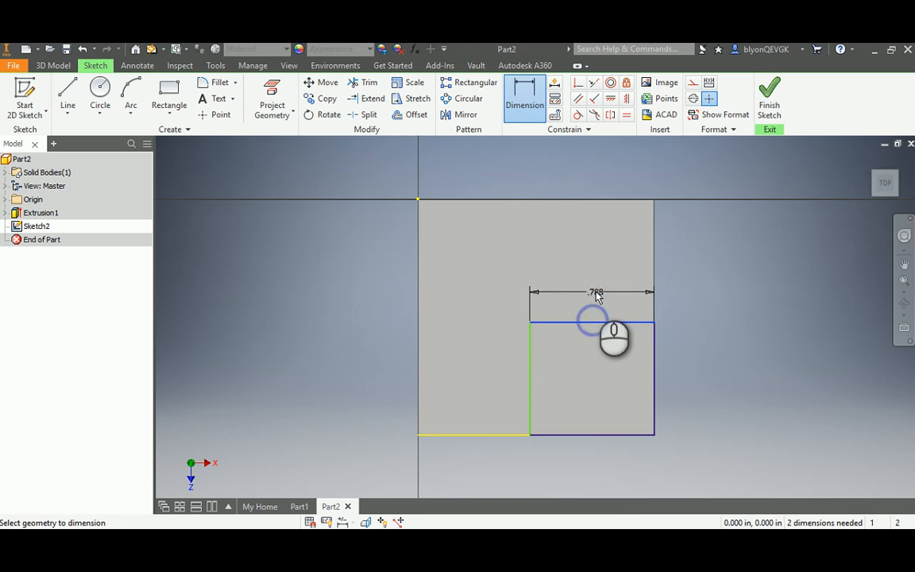
pyautogui.click(595, 292)
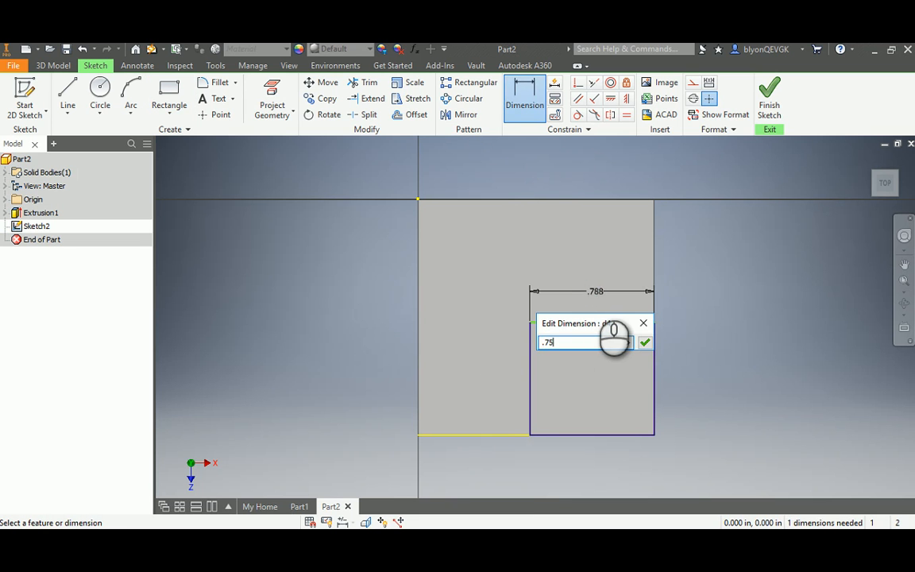
pyautogui.write('.75')
pyautogui.press('Return')
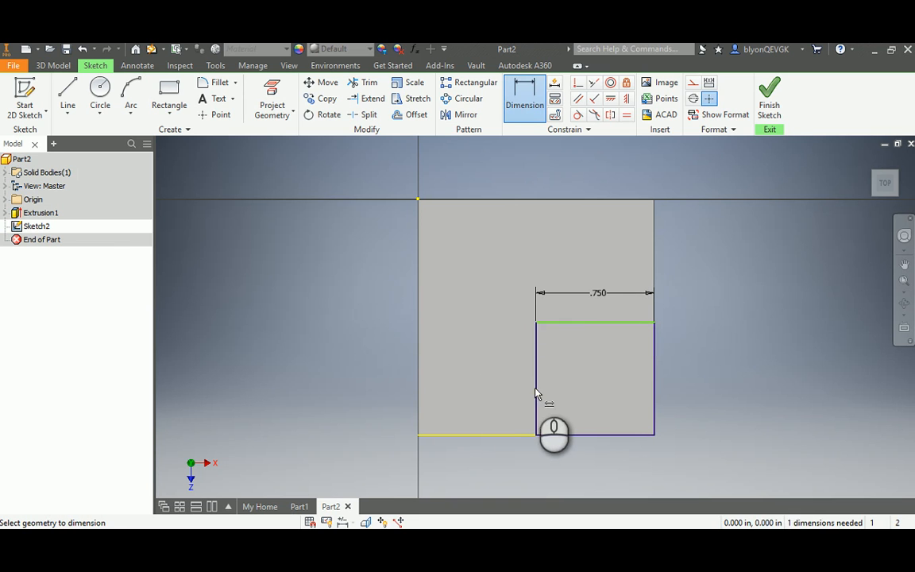
pyautogui.click(536, 389)
pyautogui.click(521, 385)
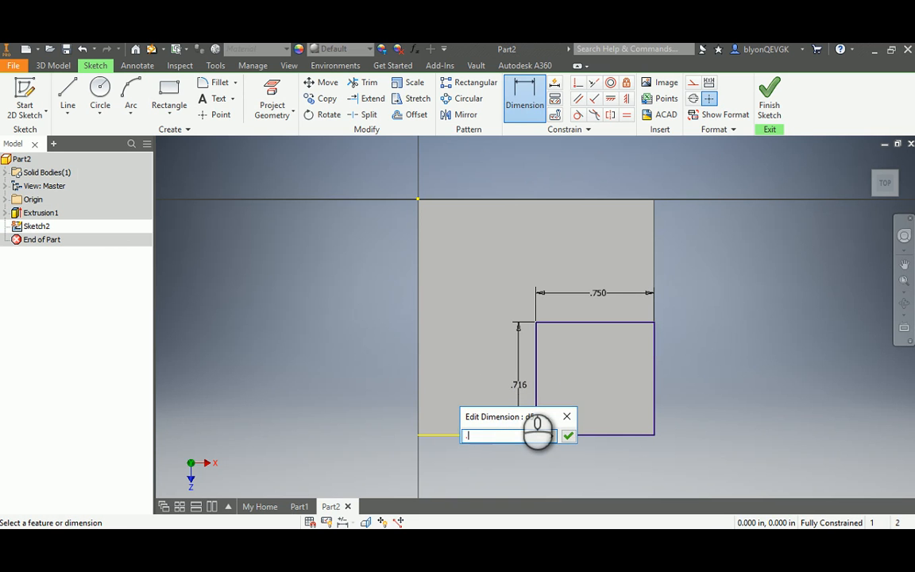
pyautogui.press('Return')
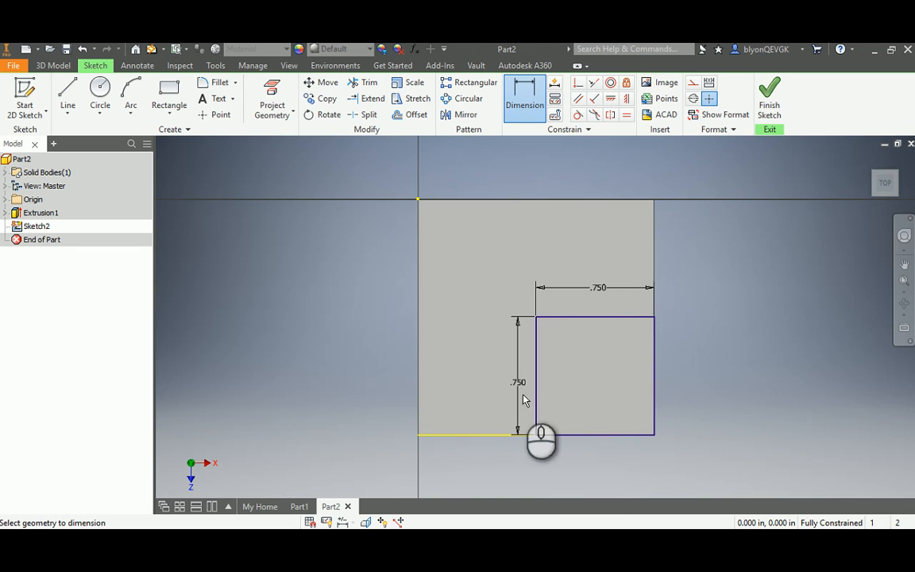
# Step: Finish the sketch and extrude the corner square as a 1.5 in downward cut through the block
pyautogui.click(771, 95)
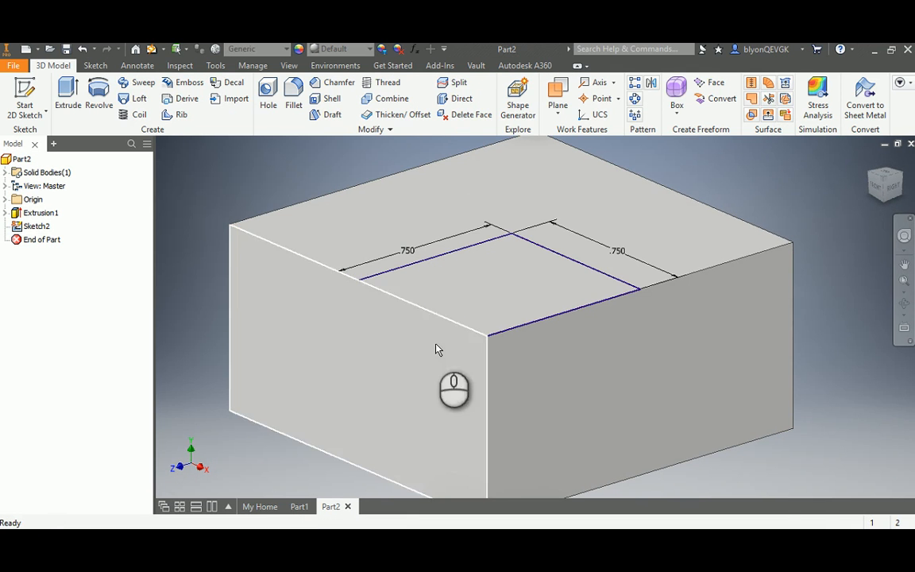
pyautogui.click(69, 90)
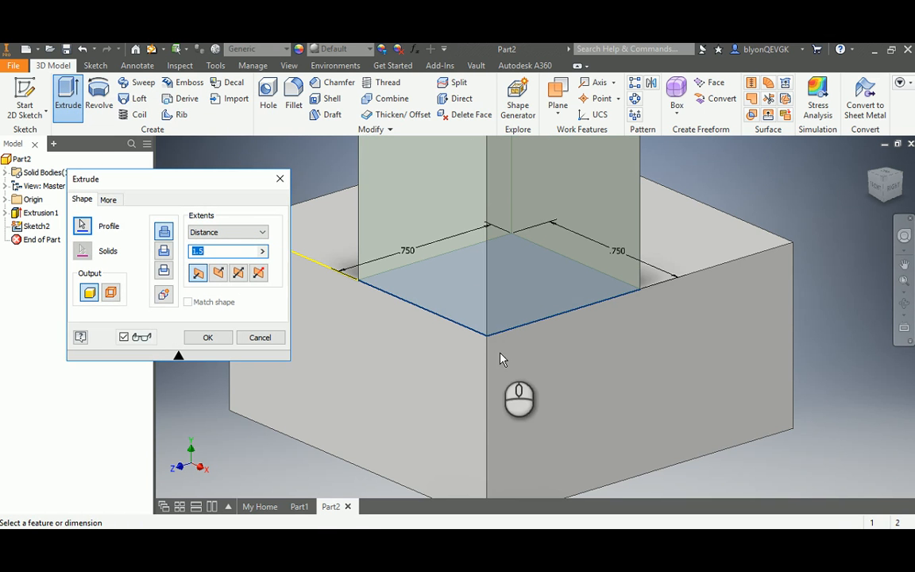
pyautogui.scroll(-3, 508, 398)
pyautogui.scroll(-1, 548, 401)
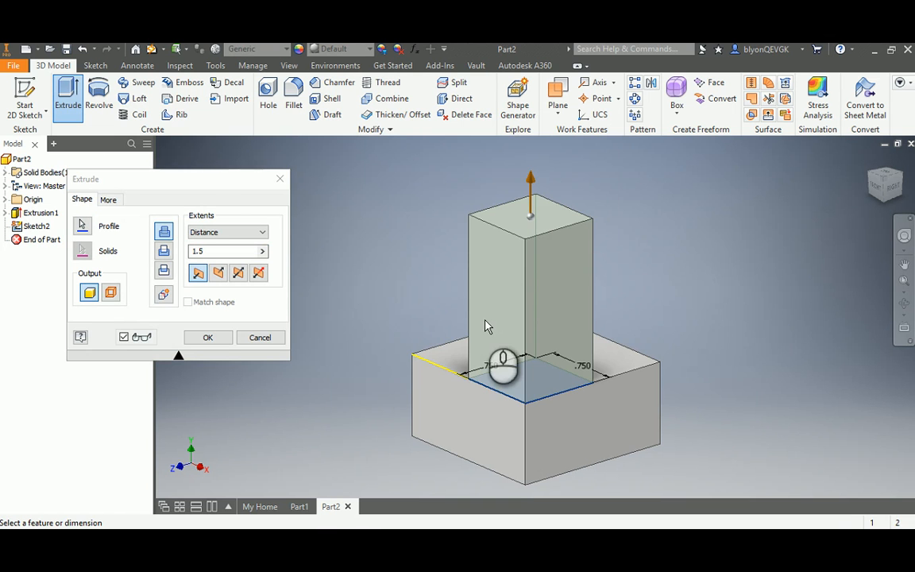
pyautogui.click(164, 251)
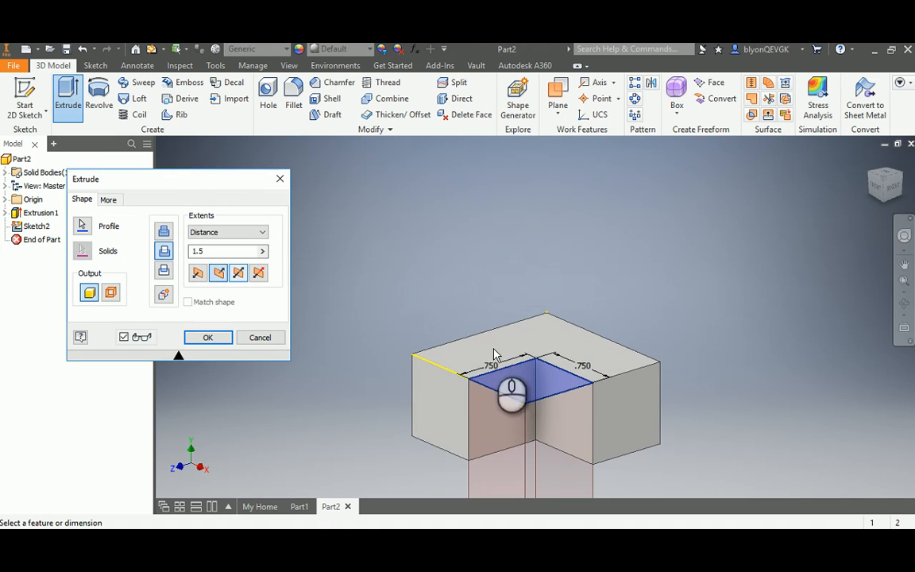
pyautogui.click(905, 279)
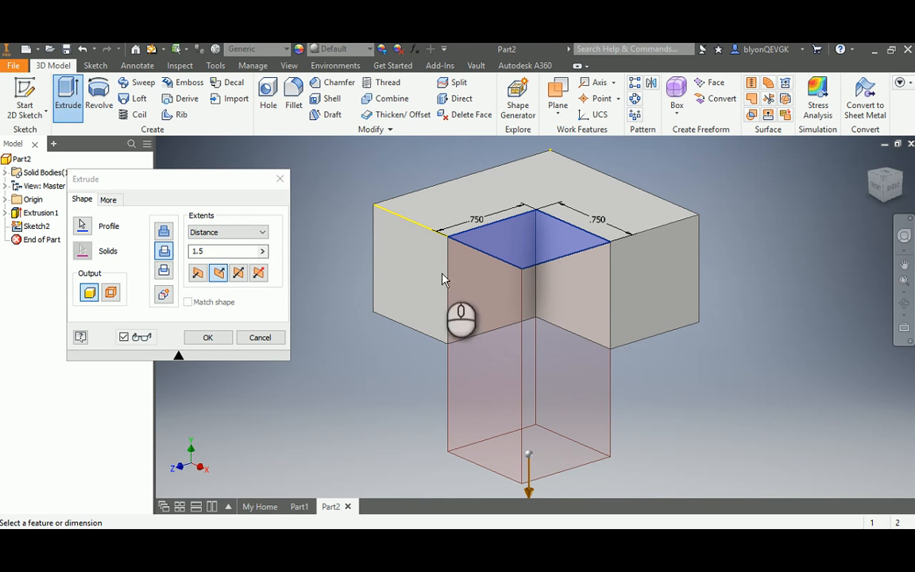
pyautogui.click(210, 338)
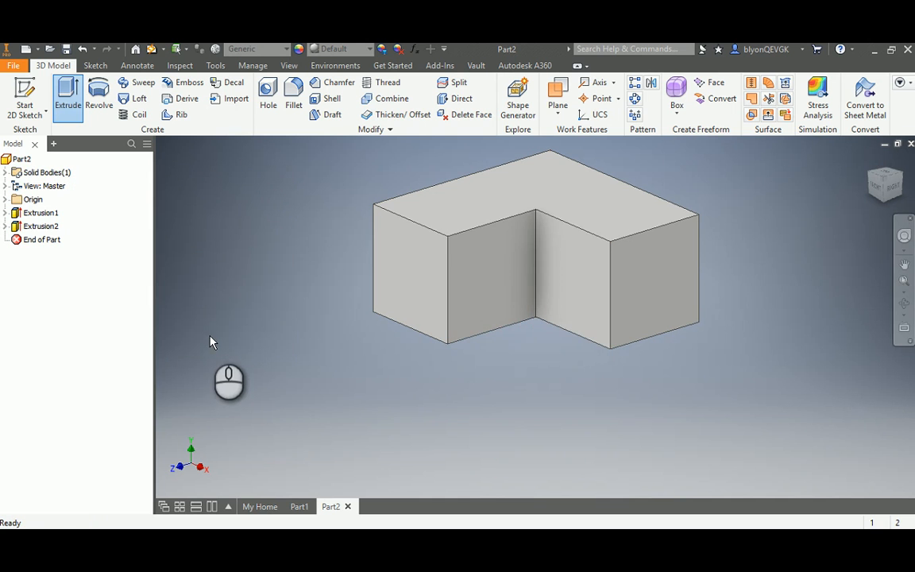
pyautogui.click(903, 280)
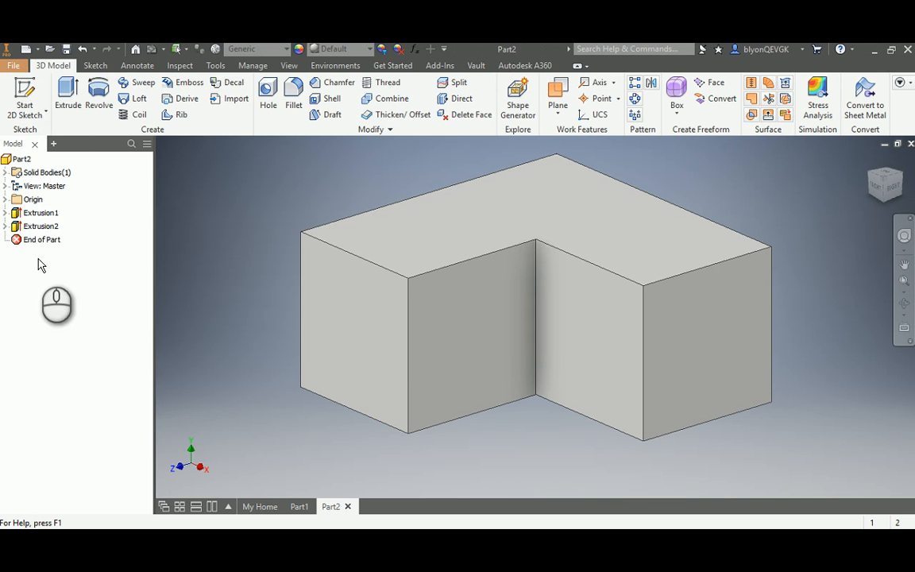
# Step: Save the part in the CAD folder as an .ipt file named with 0, the author's surname and C67
pyautogui.click(46, 178)
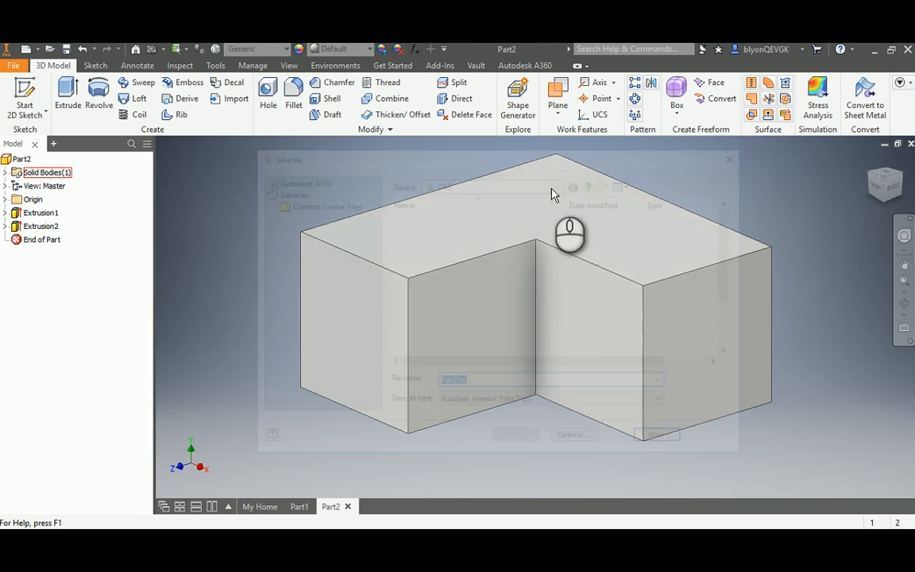
pyautogui.click(552, 182)
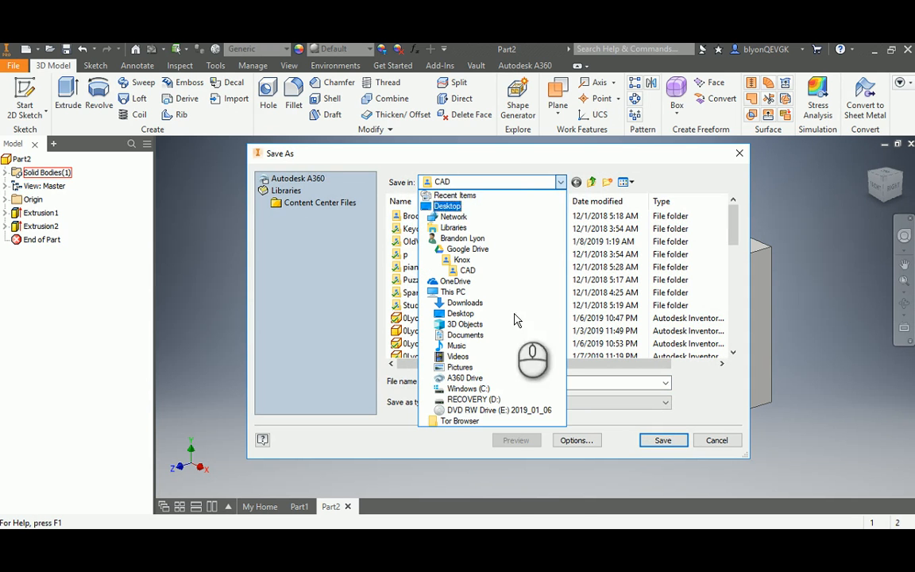
pyautogui.click(627, 387)
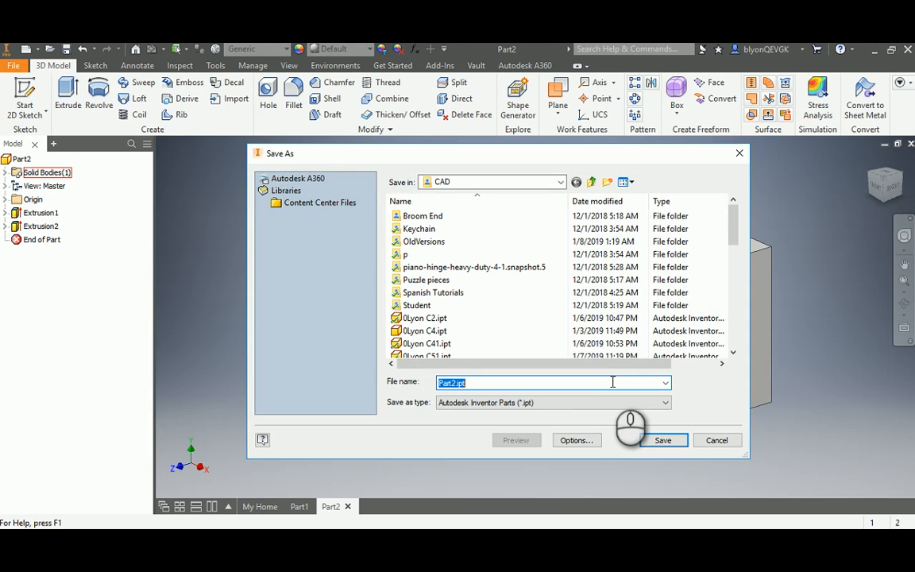
pyautogui.write('0')
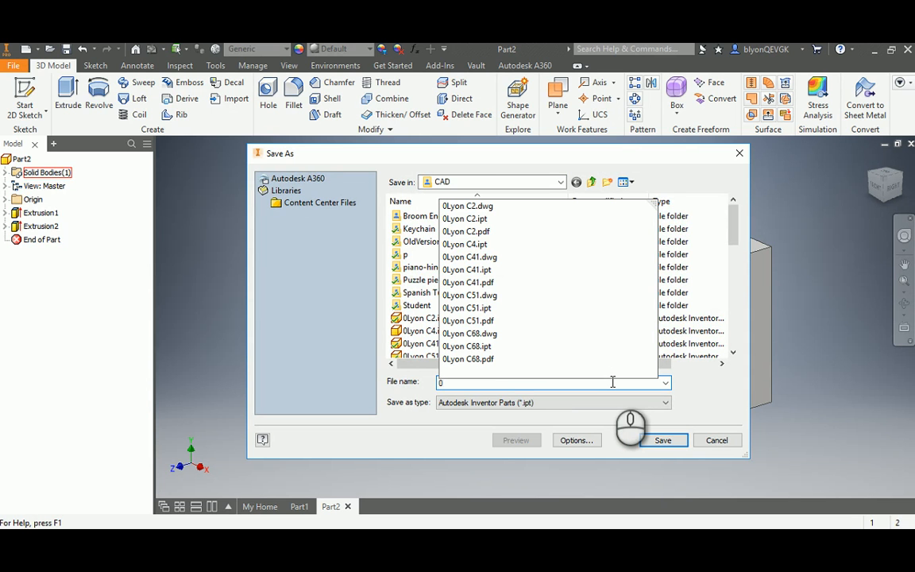
pyautogui.write('Lyon C67')
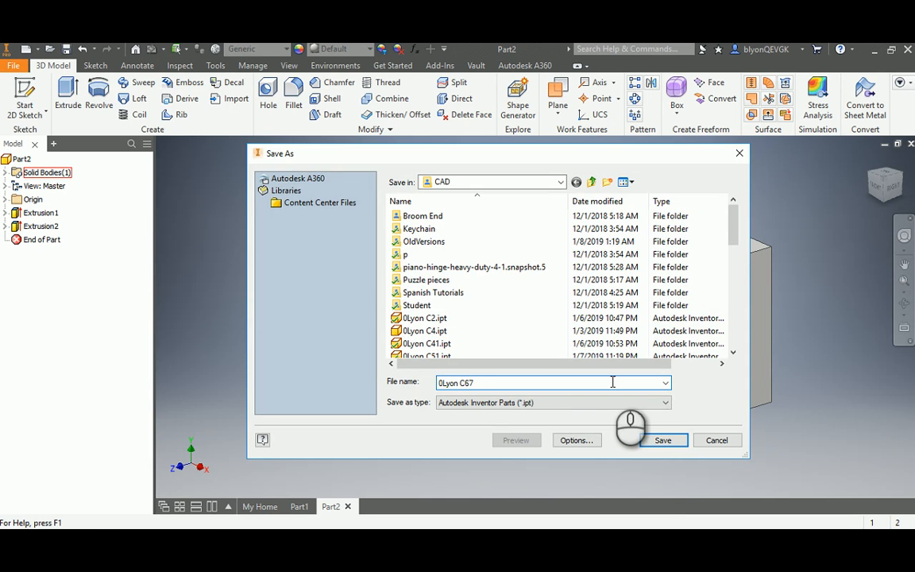
pyautogui.click(658, 440)
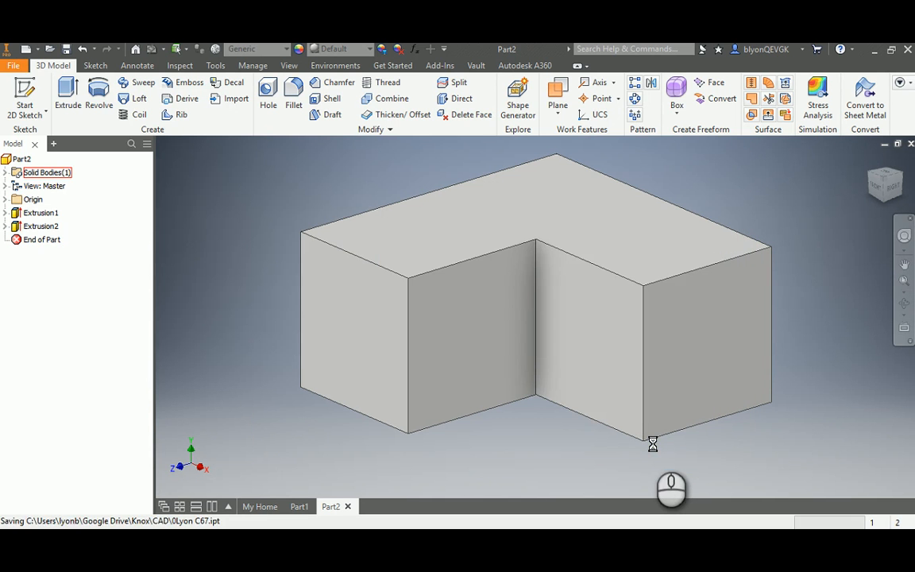